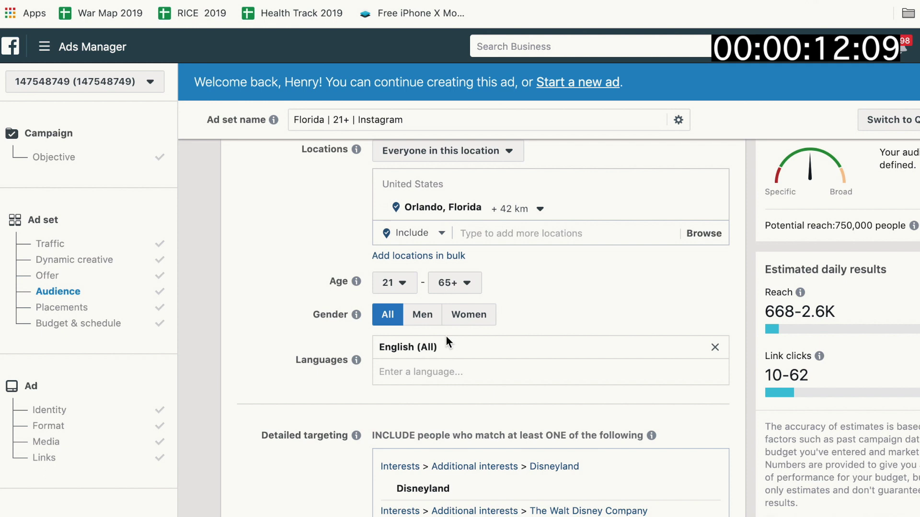
scroll(456, 384, "down", 2)
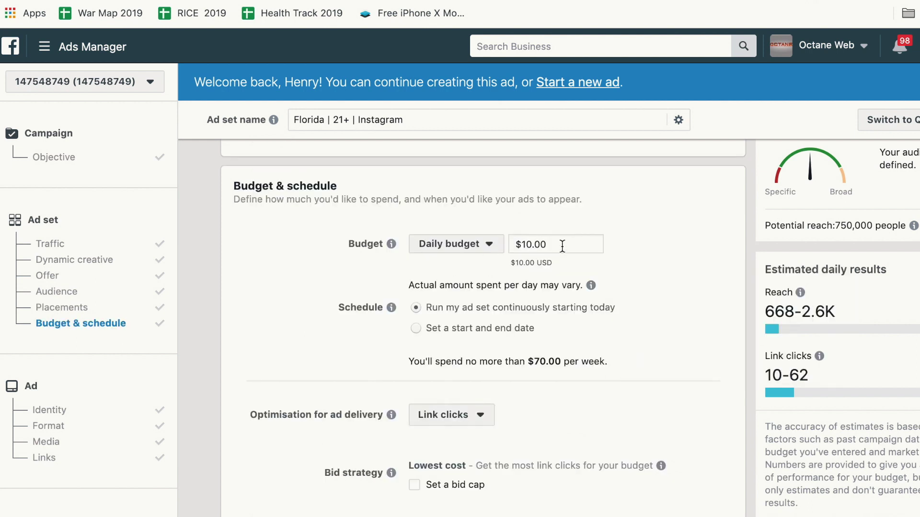
Change the daily budget from $10.00 to $1.00 by deleting the extra zero.
left_click(529, 243)
key("BackSpace")
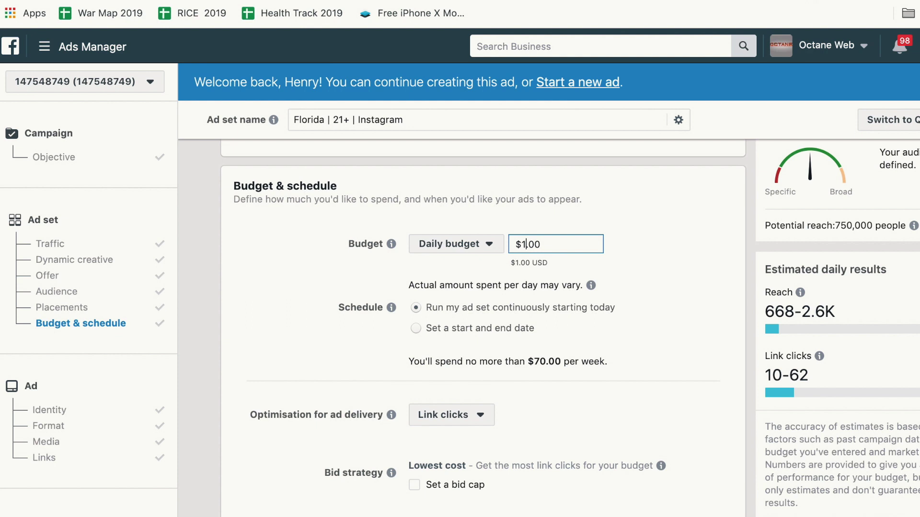
type("3")
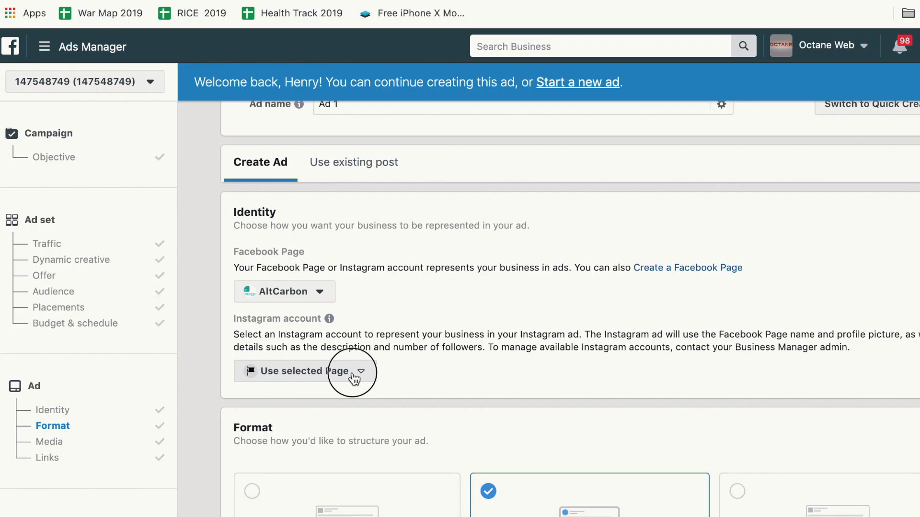
Choose altcarbon as the Instagram account representing the ad.
left_click(351, 372)
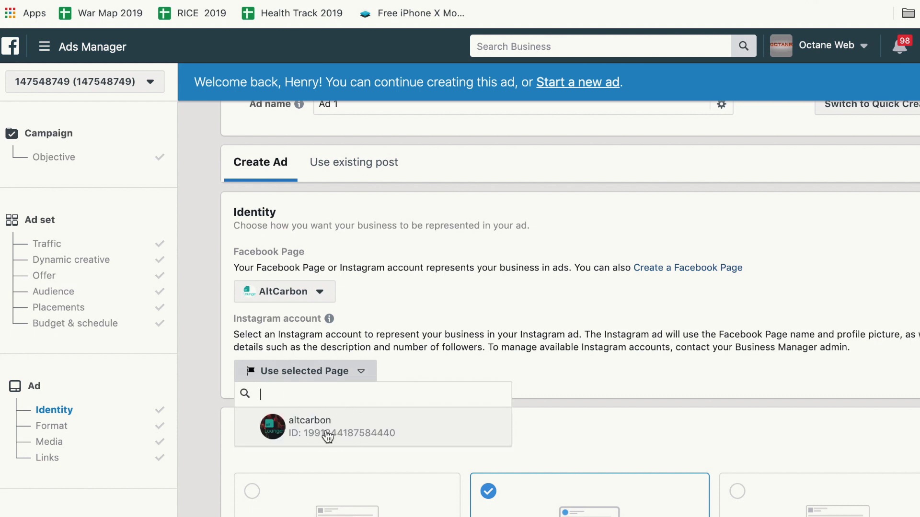
left_click(328, 432)
scroll(680, 379, "down", 5)
scroll(680, 379, "down", 10)
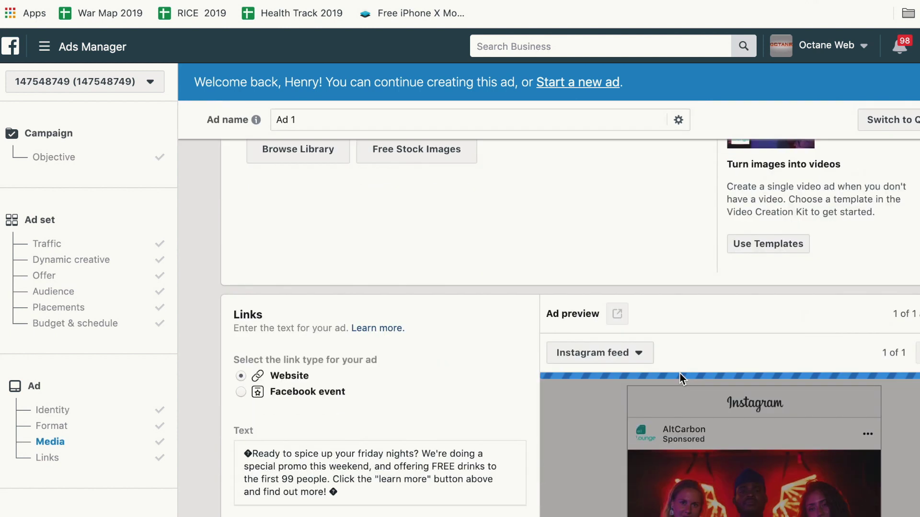
scroll(445, 353, "down", 3)
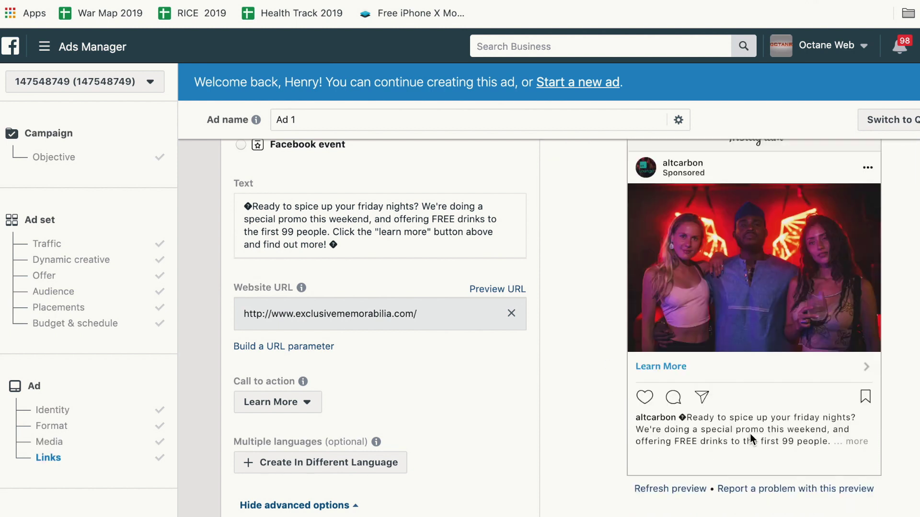
scroll(750, 437, "down", 3)
scroll(750, 437, "down", 2)
scroll(546, 324, "down", 3)
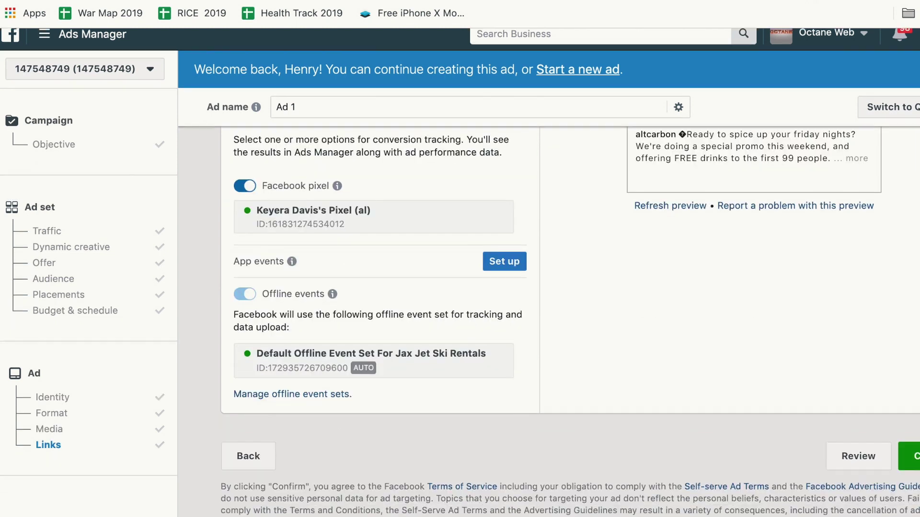